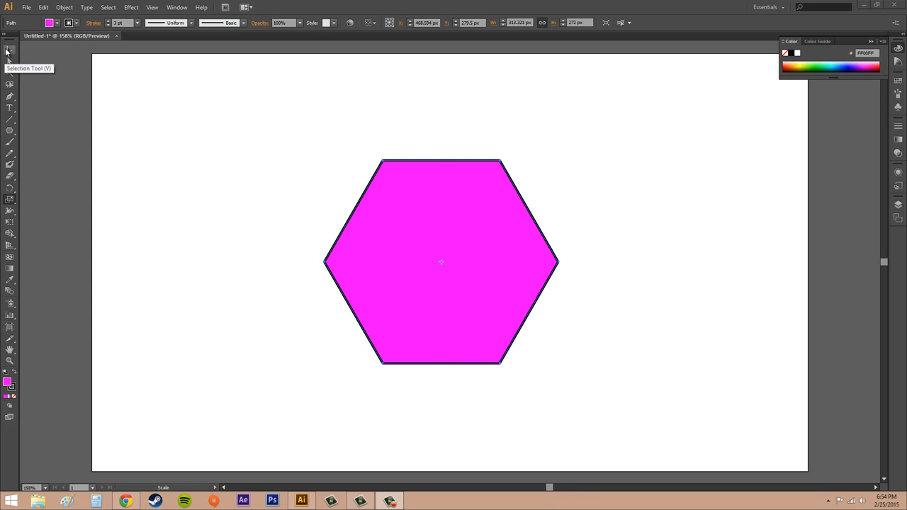
- Try rotating the magenta hexagon freehand about its centre with the Rotate tool and undo the rotations
click(8, 50)
click(645, 285)
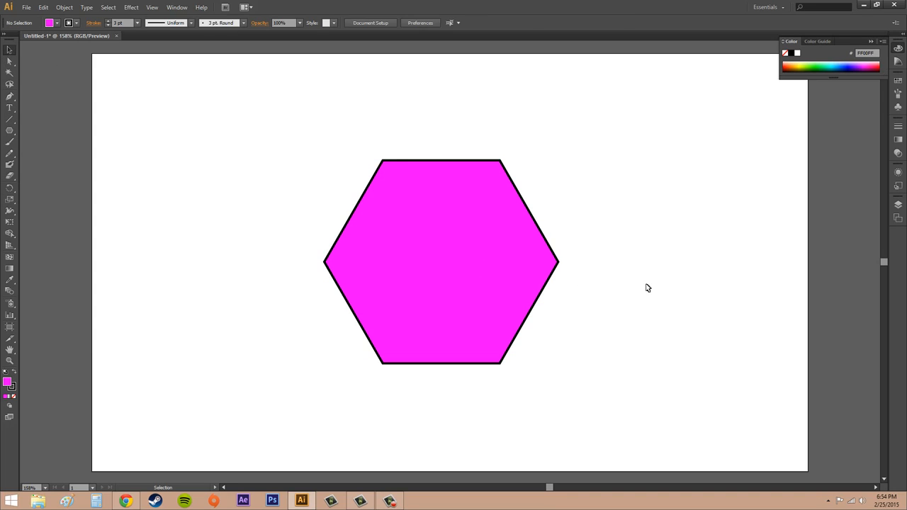
click(469, 261)
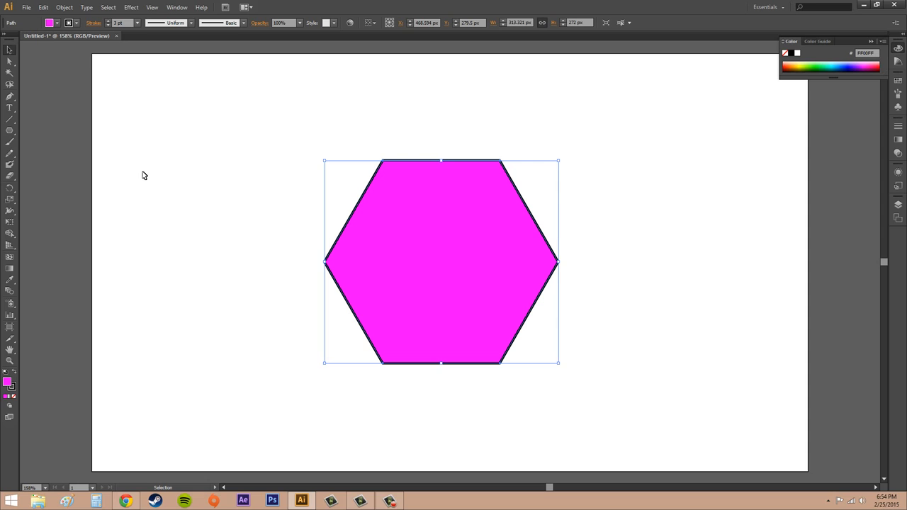
click(14, 189)
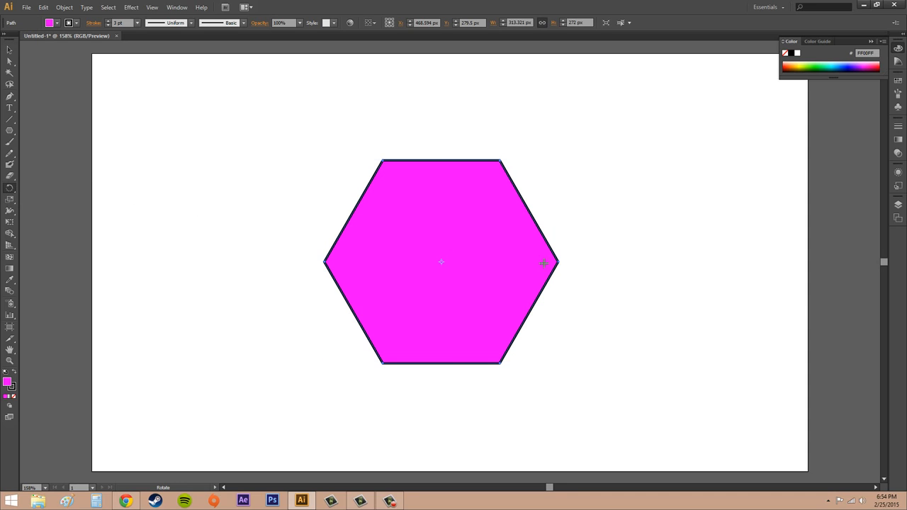
drag(582, 306, 435, 182)
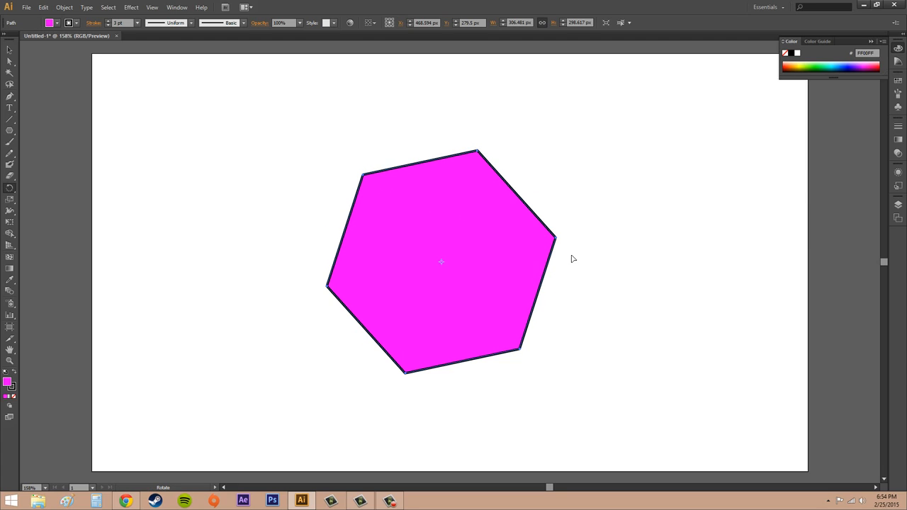
drag(573, 259, 524, 157)
drag(574, 227, 538, 209)
key(ctrl+z)
key(ctrl+z)
key(ctrl+z)
key(ctrl+z)
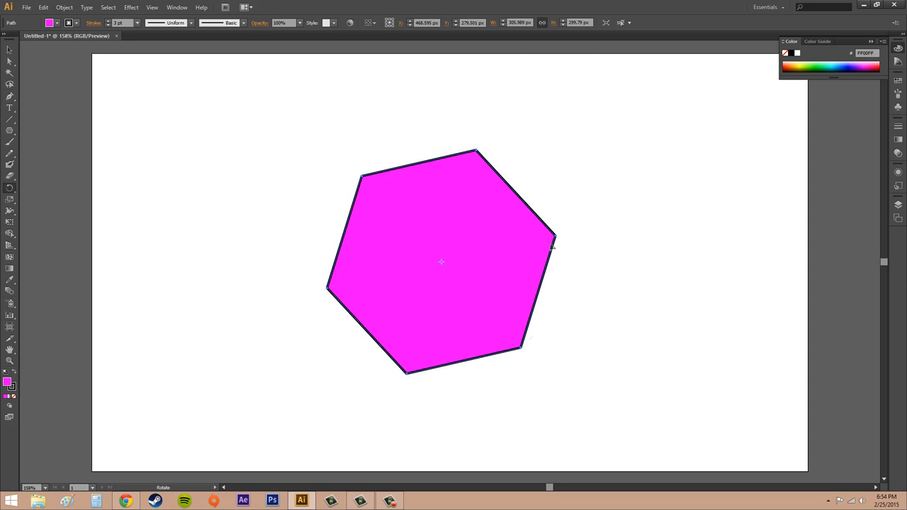
- Try rotating the hexagon about its centre in constrained angle increments and undo the rotation
key(r)
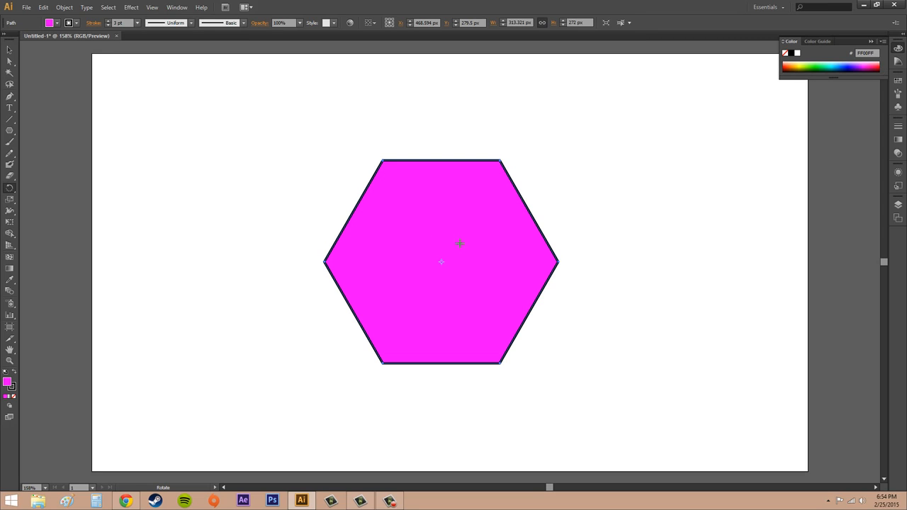
drag(560, 289, 479, 141)
drag(388, 131, 262, 222)
drag(240, 290, 231, 347)
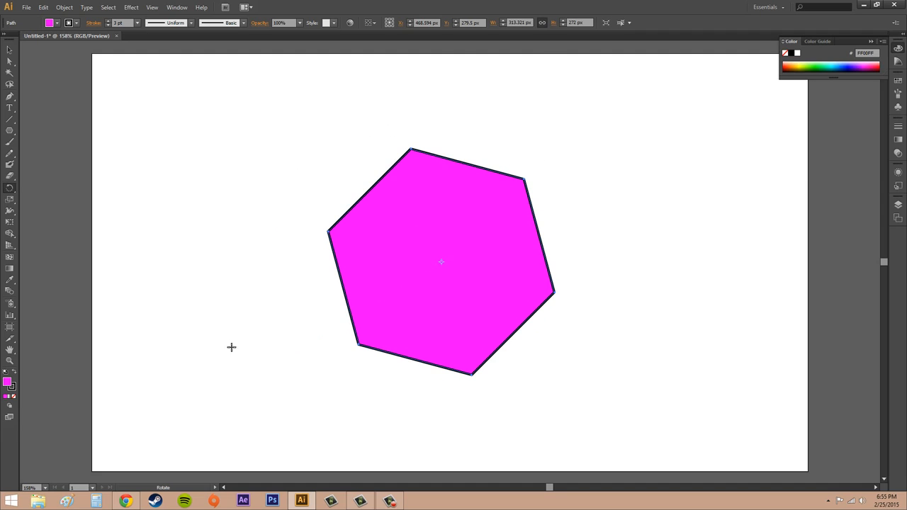
key(ctrl+z)
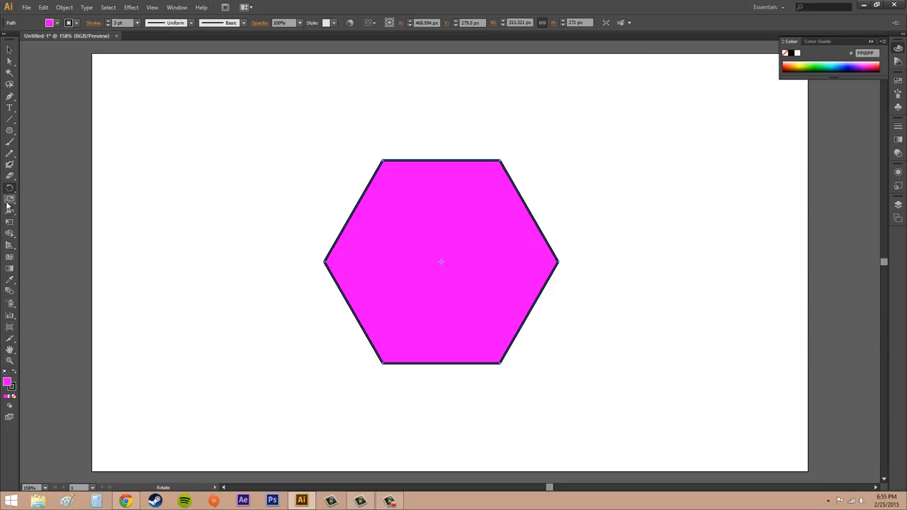
- Try widening the hexagon horizontally from its centre to about 388 px with the Scale tool, and undo it
click(7, 201)
drag(593, 262, 634, 269)
key(ctrl+z)
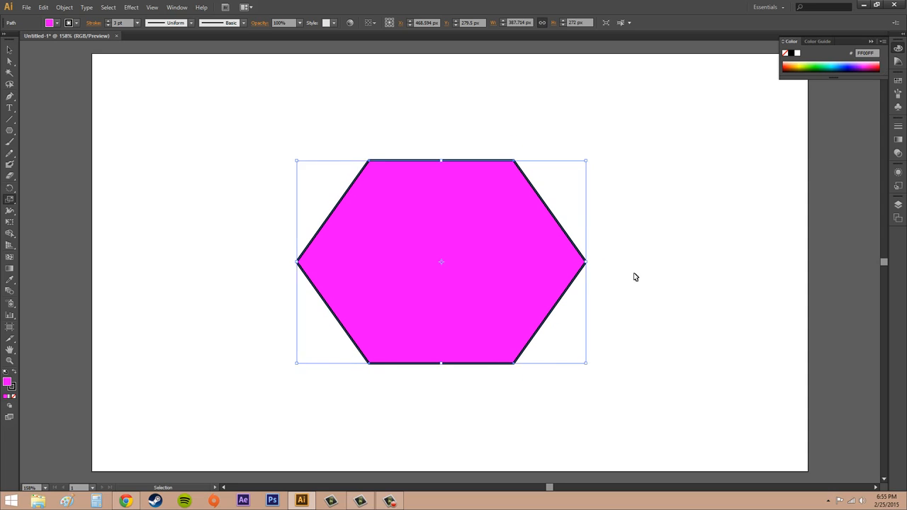
key(ctrl+z)
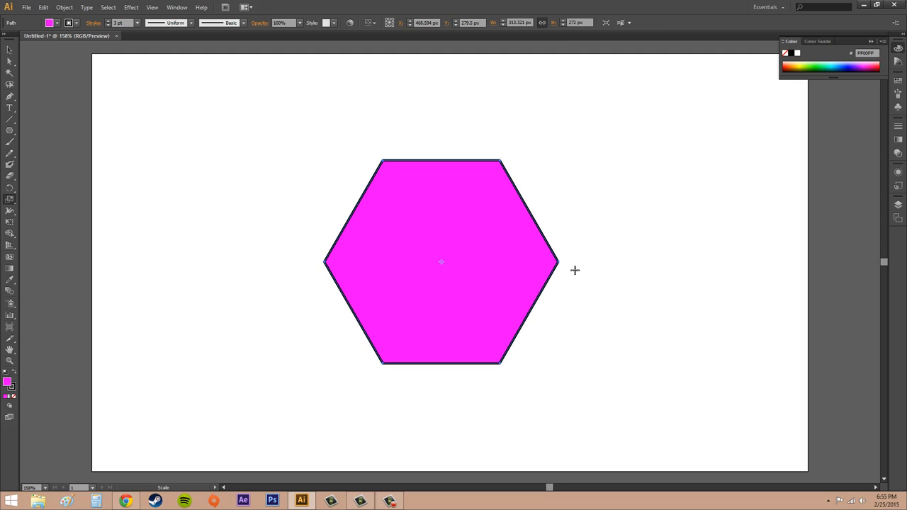
- Try shrinking the hexagon uniformly towards its centre and undo the scaling
drag(644, 255, 596, 261)
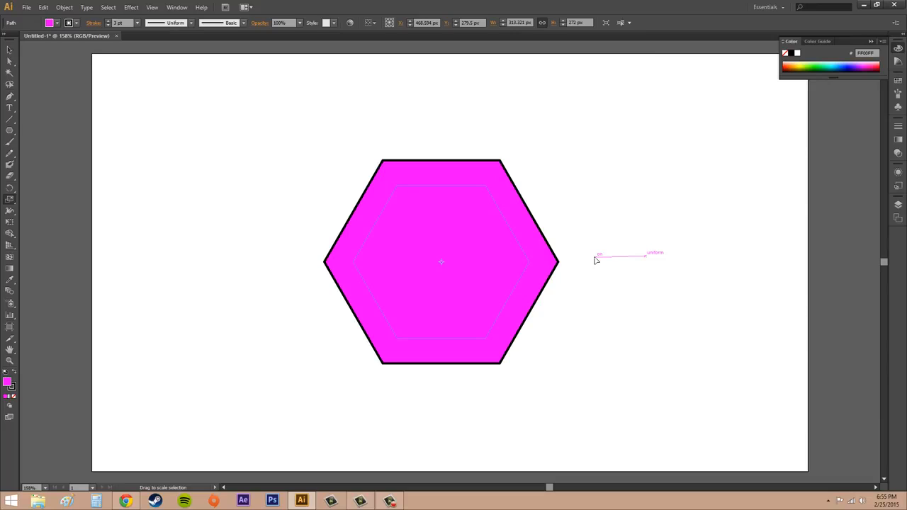
mouse_move(596, 261)
mouse_down()
mouse_move(578, 261)
mouse_move(607, 258)
mouse_move(576, 256)
mouse_up()
key(ctrl+z)
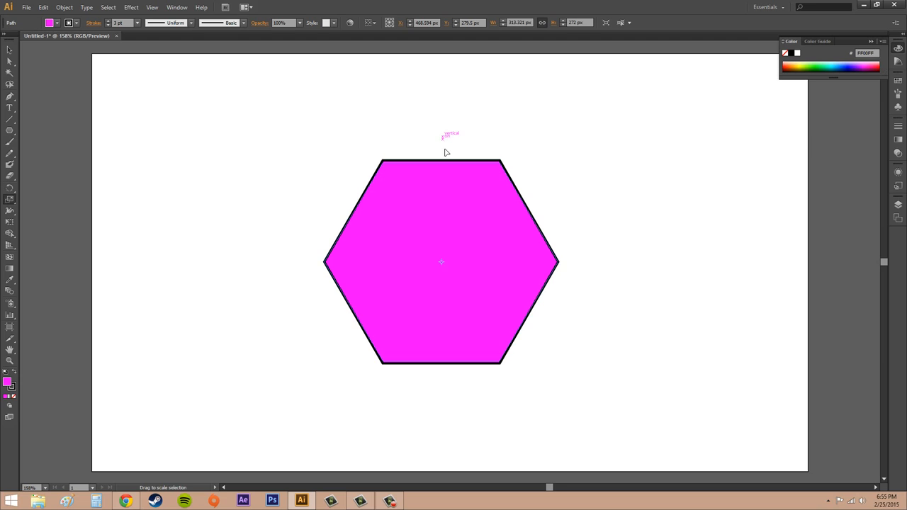
- Try scaling the hexagon vertically and then freely in both directions from its centre, undoing each attempt
mouse_move(446, 150)
mouse_down()
mouse_move(450, 191)
mouse_move(409, 389)
mouse_move(421, 179)
mouse_move(425, 212)
mouse_move(430, 154)
mouse_move(446, 139)
mouse_move(440, 157)
mouse_up()
key(ctrl+z)
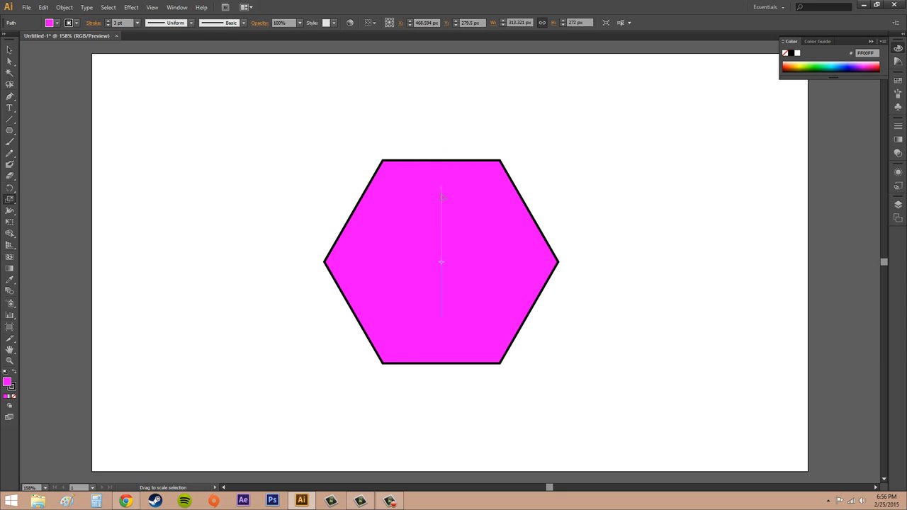
drag(441, 194, 456, 99)
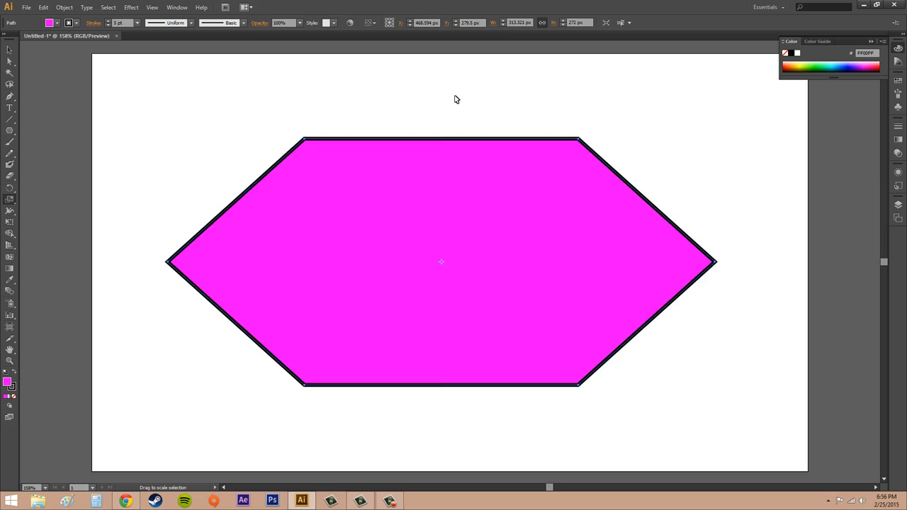
key(ctrl+z)
- Try scaling the hexagon across and outward from its centre, undo both changes, and return to the Selection tool
mouse_move(304, 257)
mouse_down()
mouse_move(613, 261)
mouse_move(605, 260)
mouse_up()
key(ctrl+z)
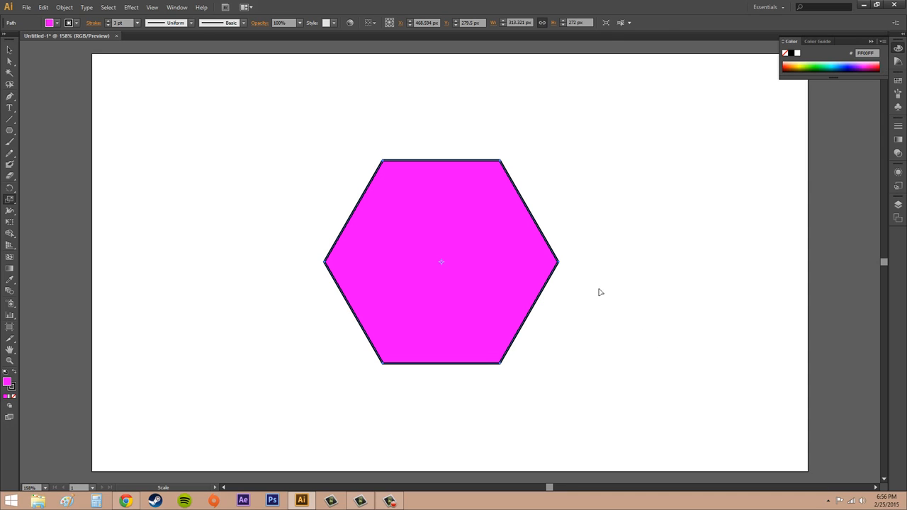
drag(599, 290, 657, 286)
key(ctrl+z)
click(10, 50)
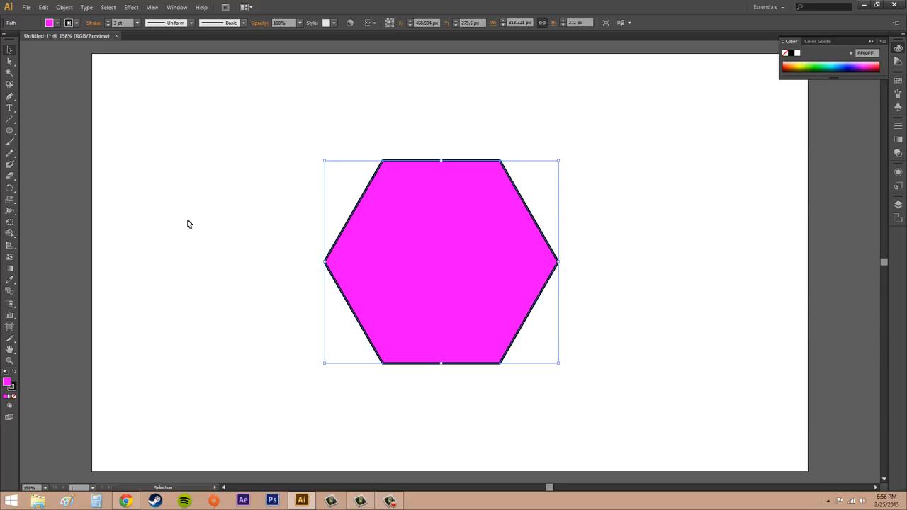
- Swap the Rotate tool for the Reflect tool and the Scale tool for the Shear tool in the toolbox
click(11, 190)
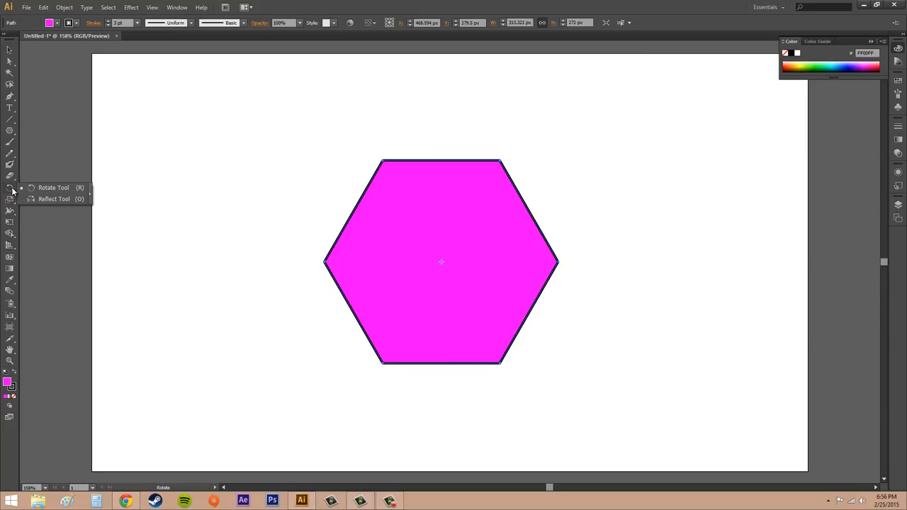
click(59, 199)
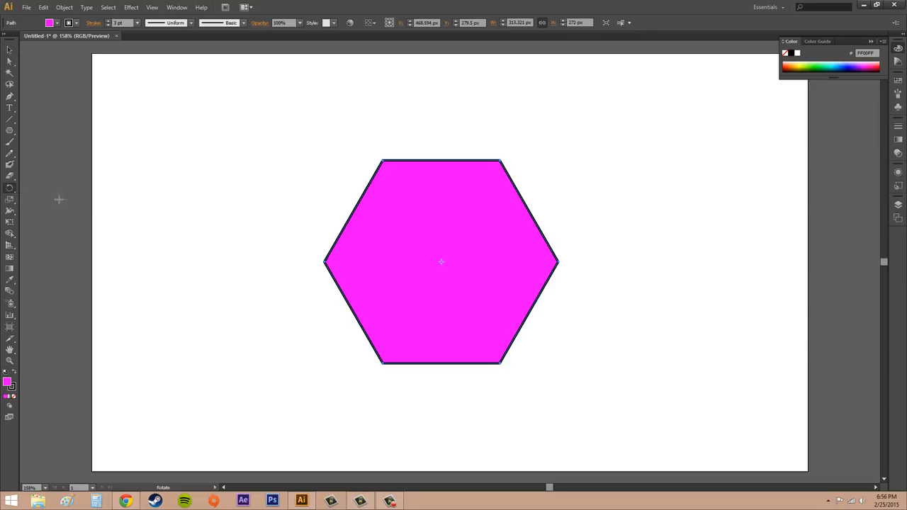
click(10, 202)
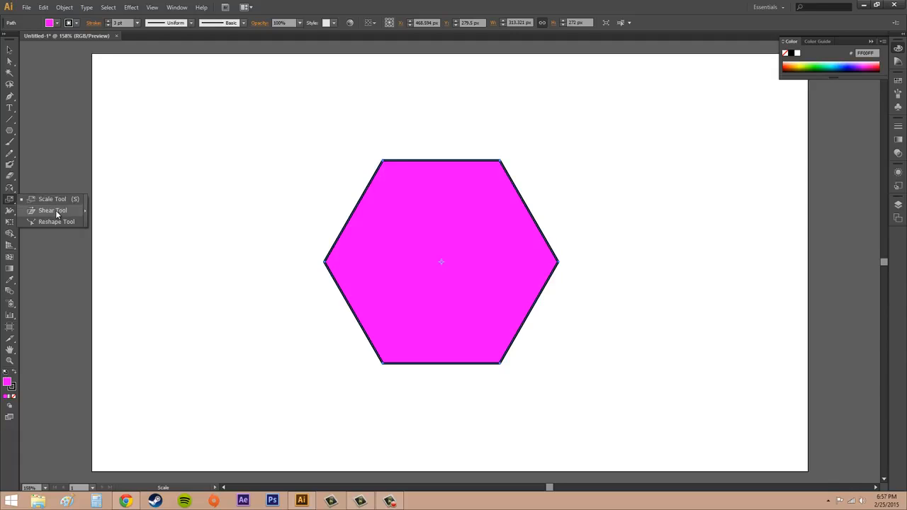
click(55, 209)
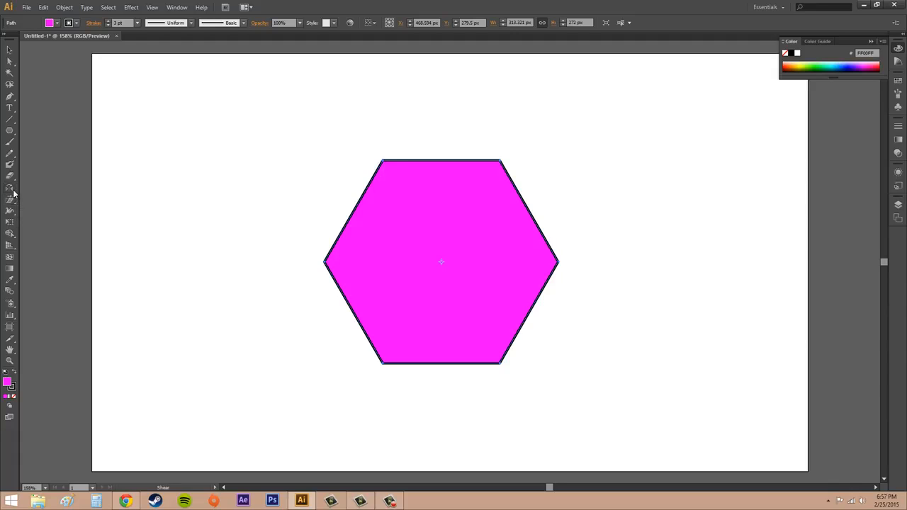
click(11, 188)
click(9, 51)
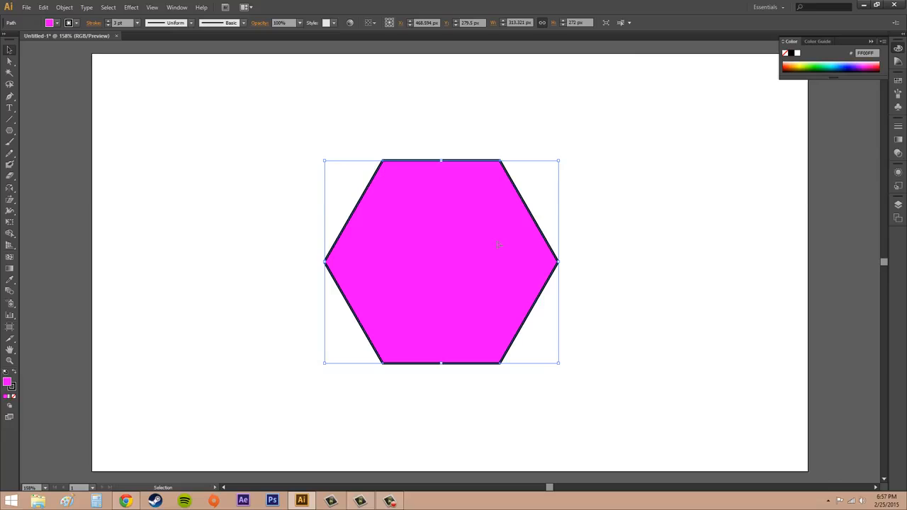
- Try reflecting the hexagon about a point inside its left half and undo the recent changes
click(10, 188)
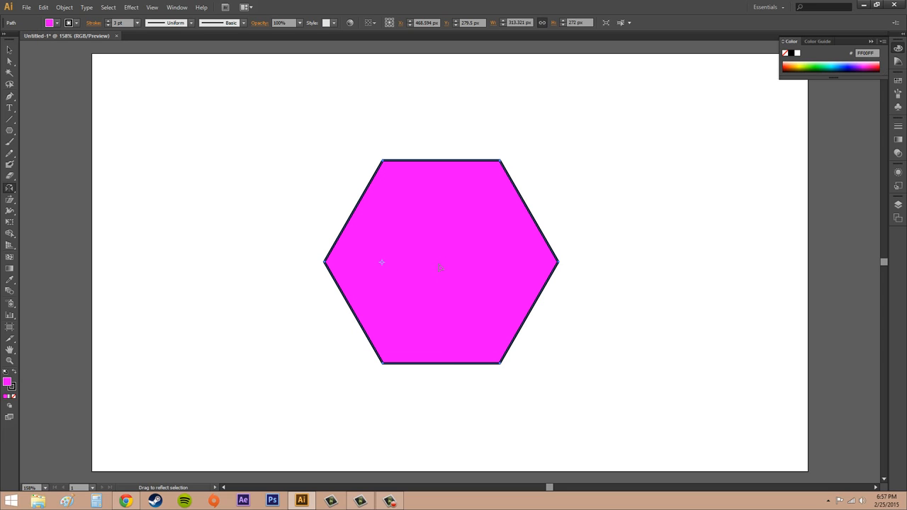
mouse_move(430, 269)
mouse_down()
mouse_move(439, 265)
mouse_move(323, 261)
mouse_move(441, 259)
mouse_up()
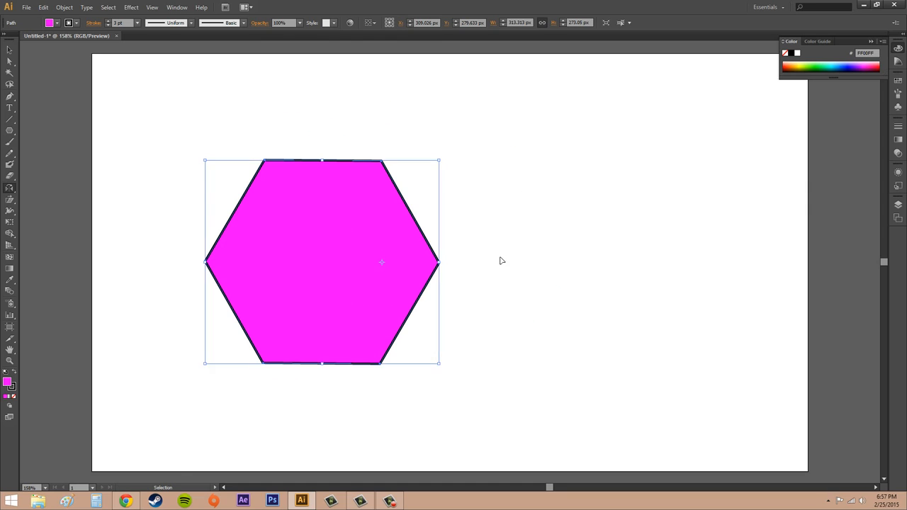
key(ctrl+z)
key(ctrl+z)
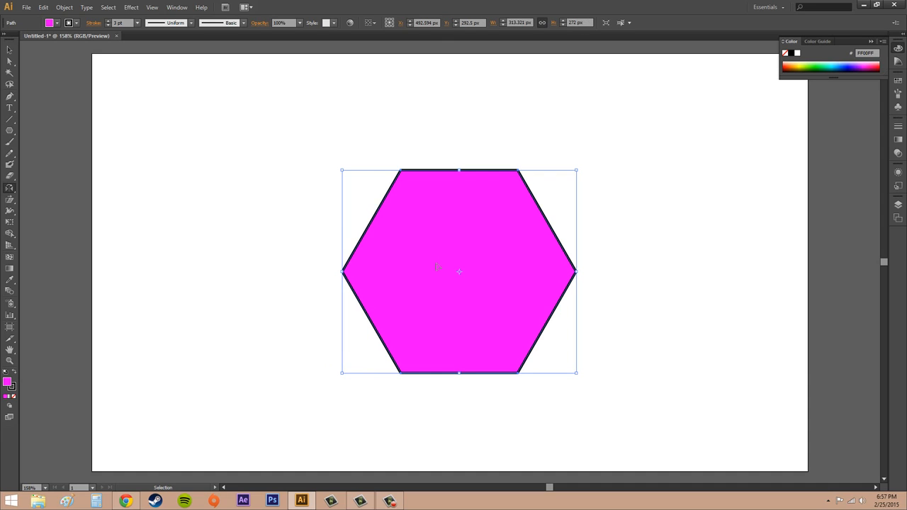
key(ctrl+z)
- Move the hexagon back near the artboard's centre, at about X 492.6 px and Y 298.5 px
key(v)
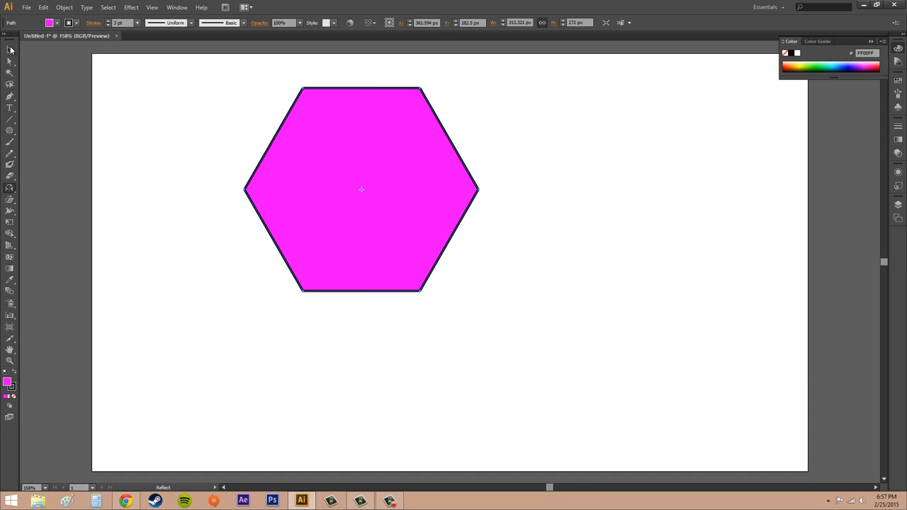
drag(347, 133, 444, 220)
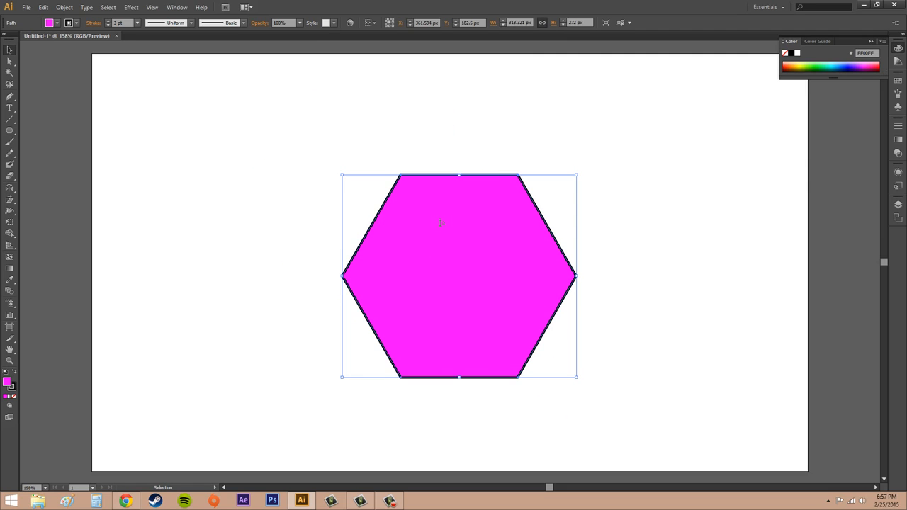
- Try reflecting the hexagon about its centre and its leftmost corner, and undo the reflection
click(10, 187)
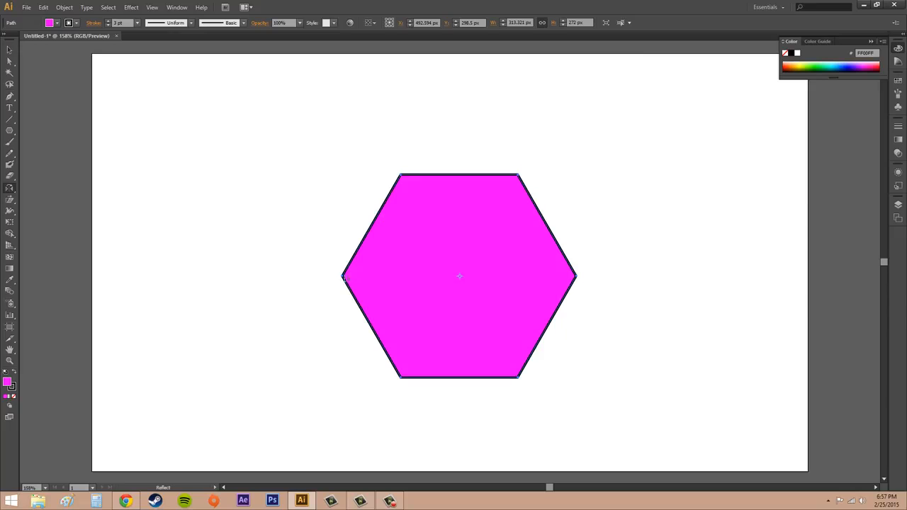
drag(320, 278, 475, 279)
drag(576, 283, 300, 276)
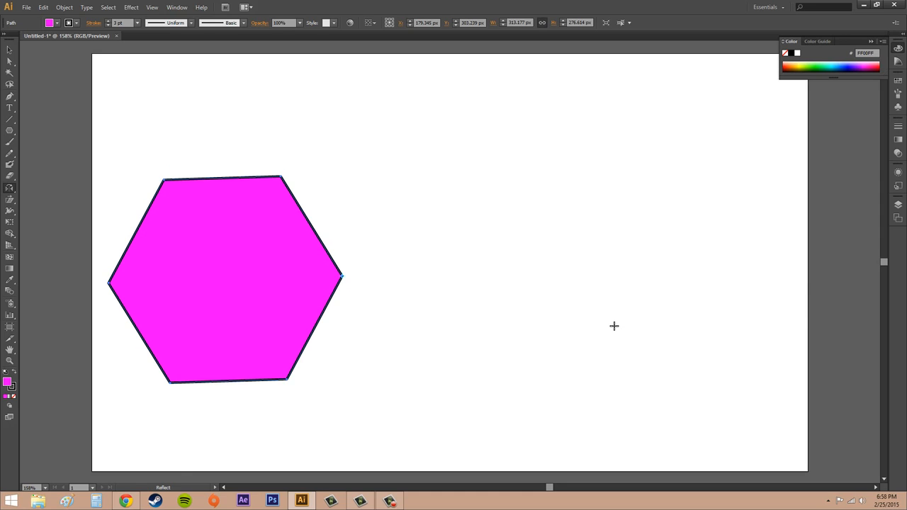
key(ctrl+z)
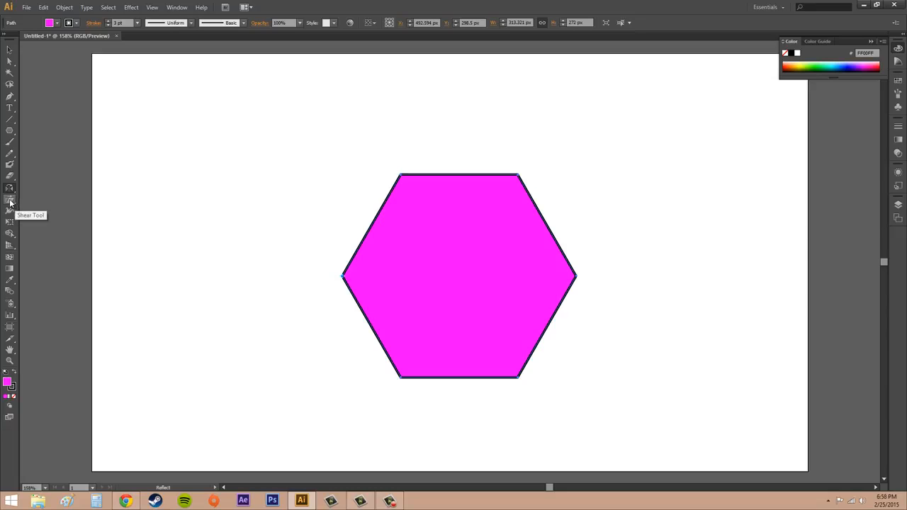
- Try shearing the hexagon about its leftmost corner and about a point near its centre, undoing both attempts
click(7, 201)
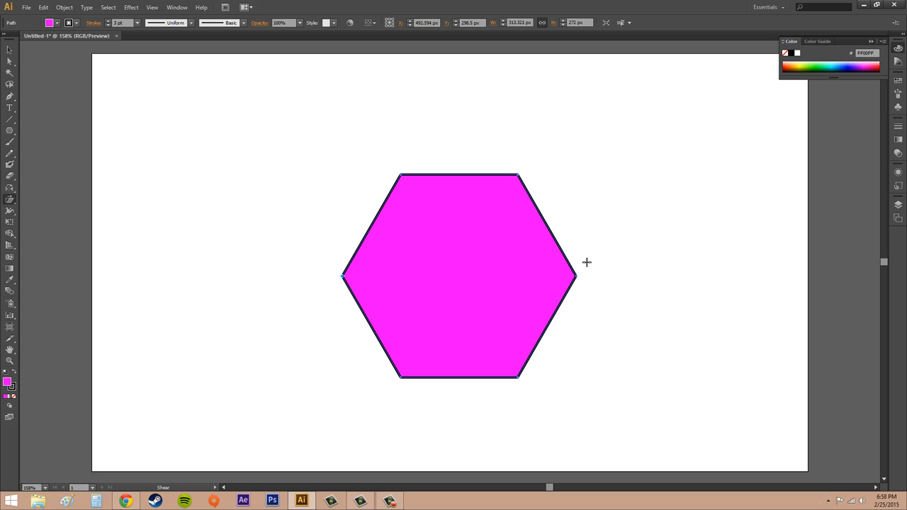
drag(343, 231, 316, 238)
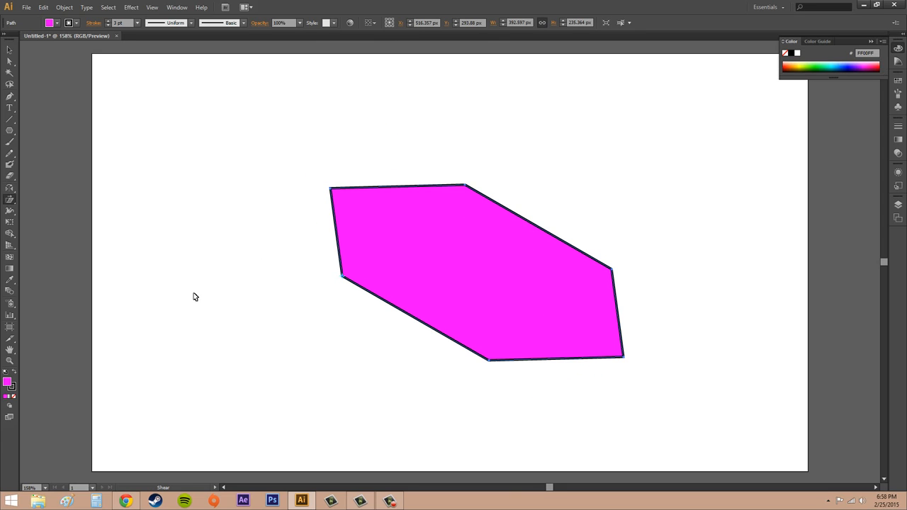
key(ctrl+z)
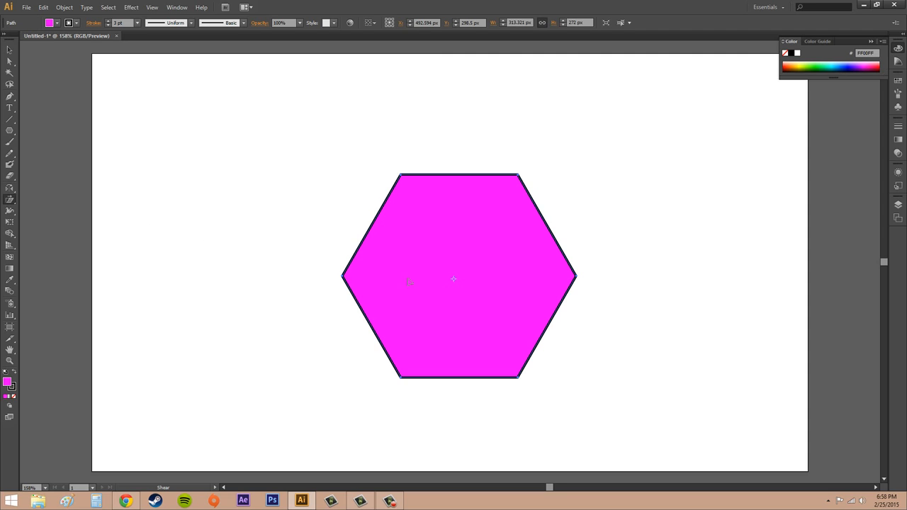
drag(328, 267, 253, 264)
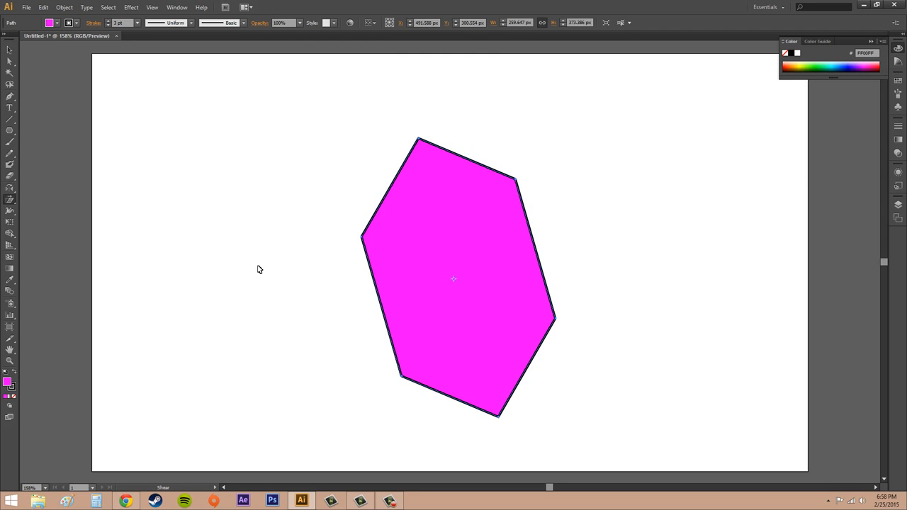
key(ctrl+z)
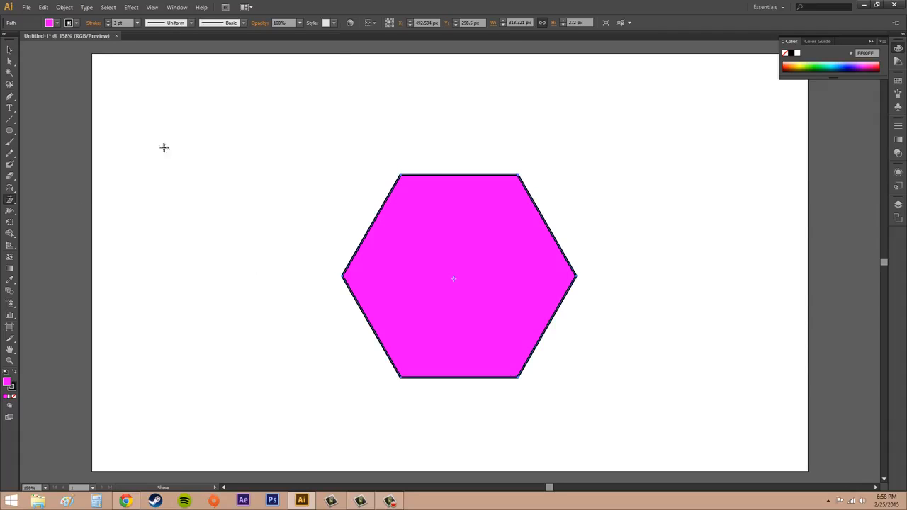
- Examine the preset rotation and shear angles in the Transform settings for the hexagon, and close them
click(176, 7)
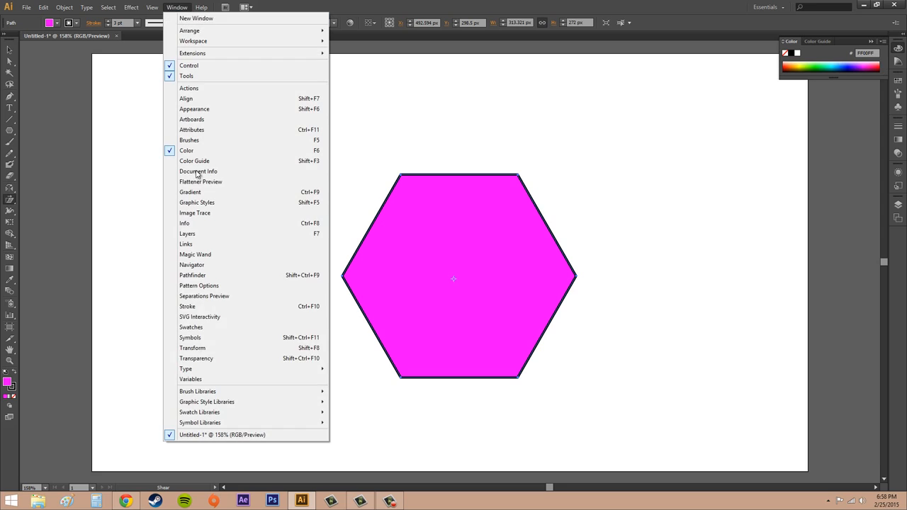
click(192, 347)
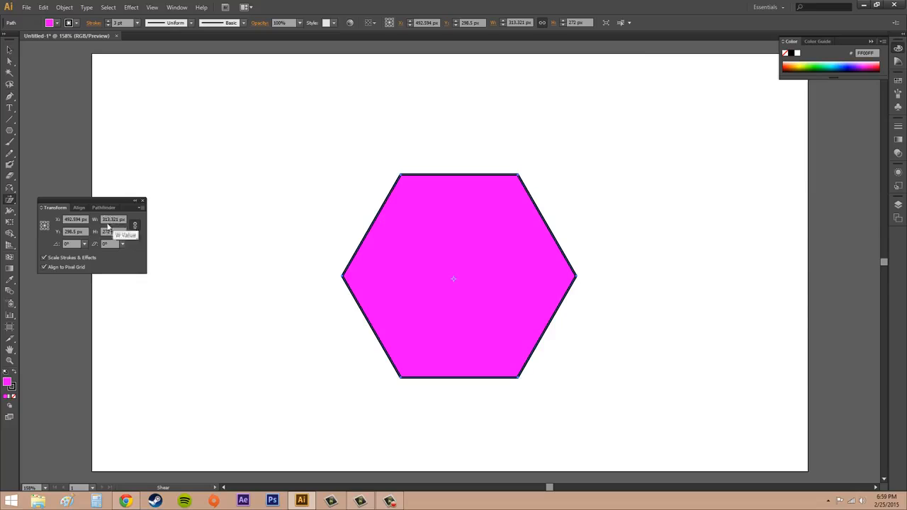
click(83, 245)
click(82, 244)
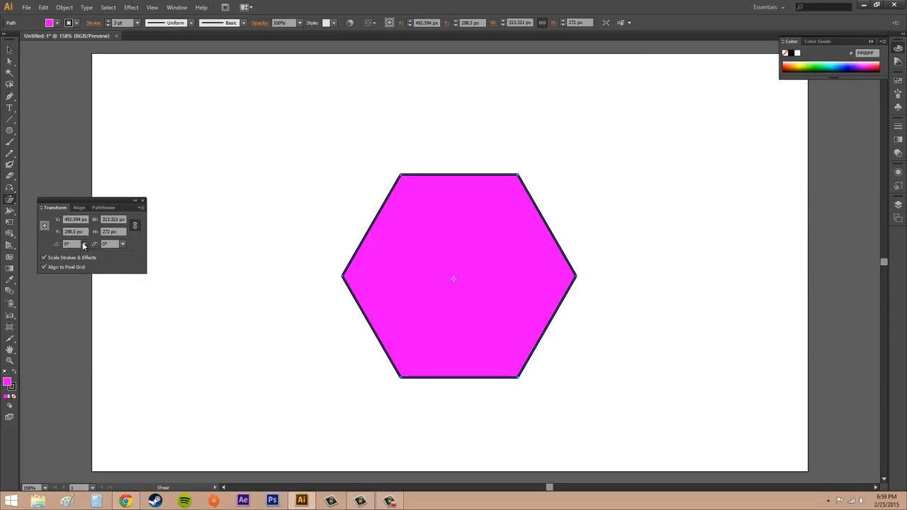
click(124, 244)
click(122, 245)
click(142, 202)
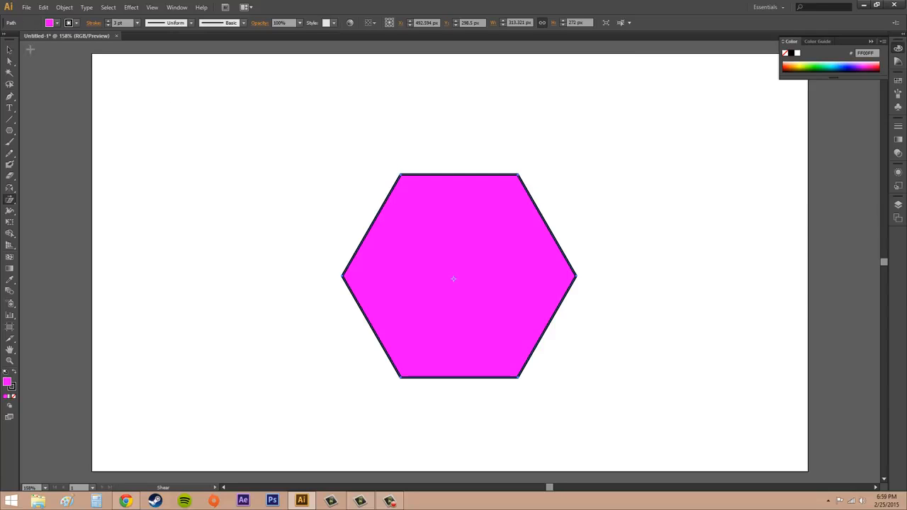
- Activate the Selection tool to show the hexagon's bounding-box handles
click(11, 52)
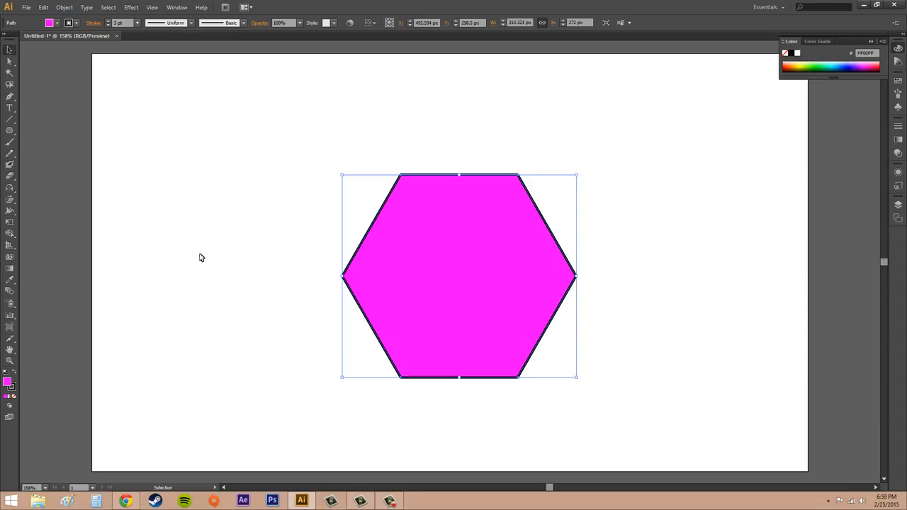
click(6, 51)
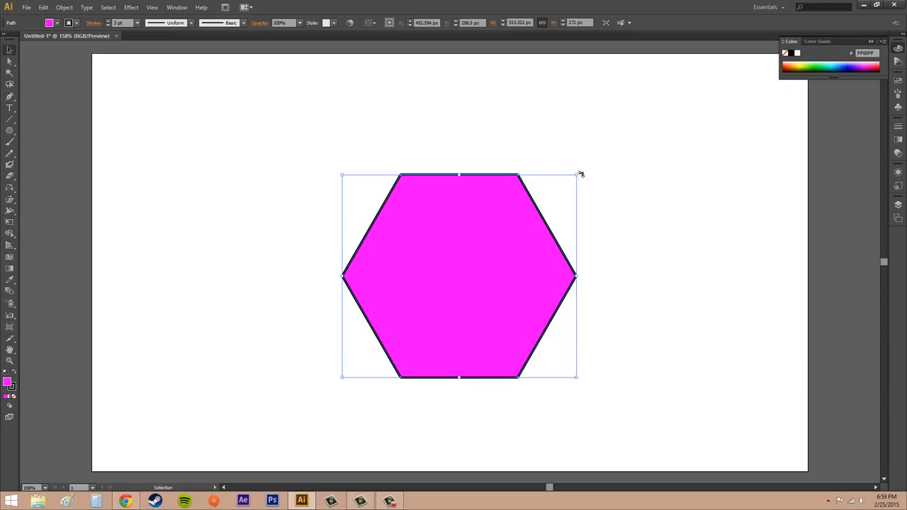